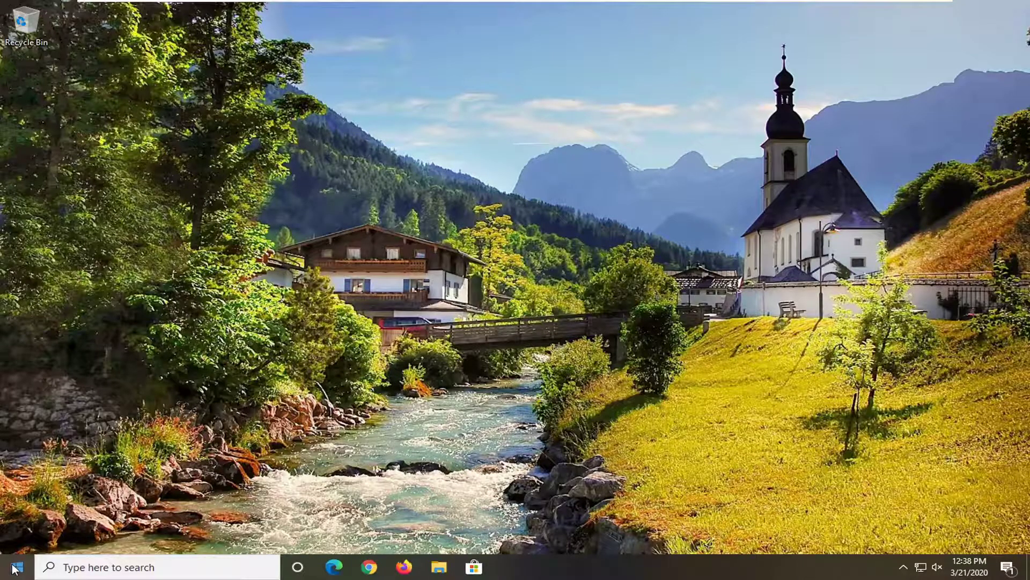
# Step: Search for cmd and launch Command Prompt as administrator, accepting the UAC prompt
pyautogui.click(18, 567)
pyautogui.write('cmd')
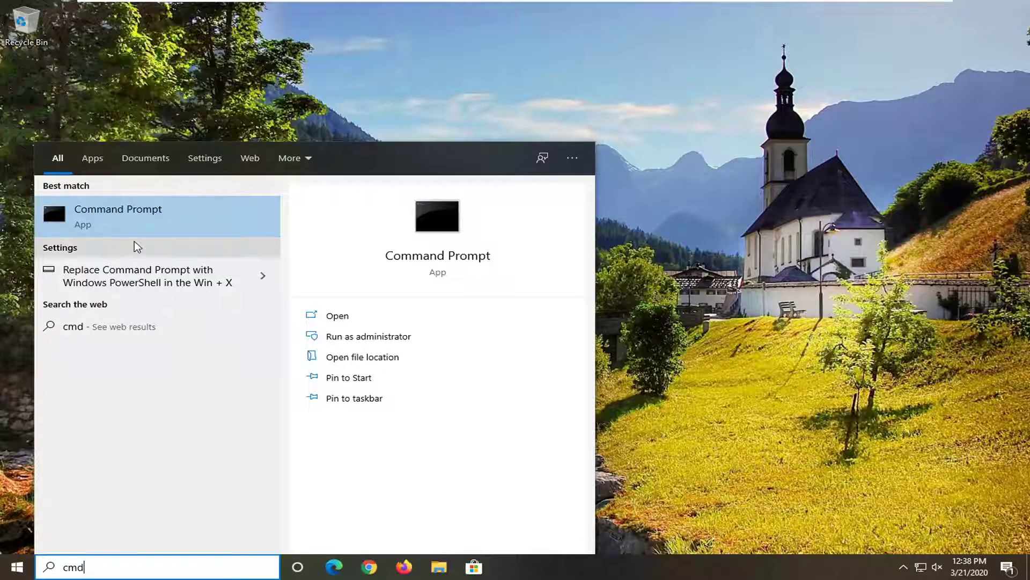
pyautogui.rightClick(121, 209)
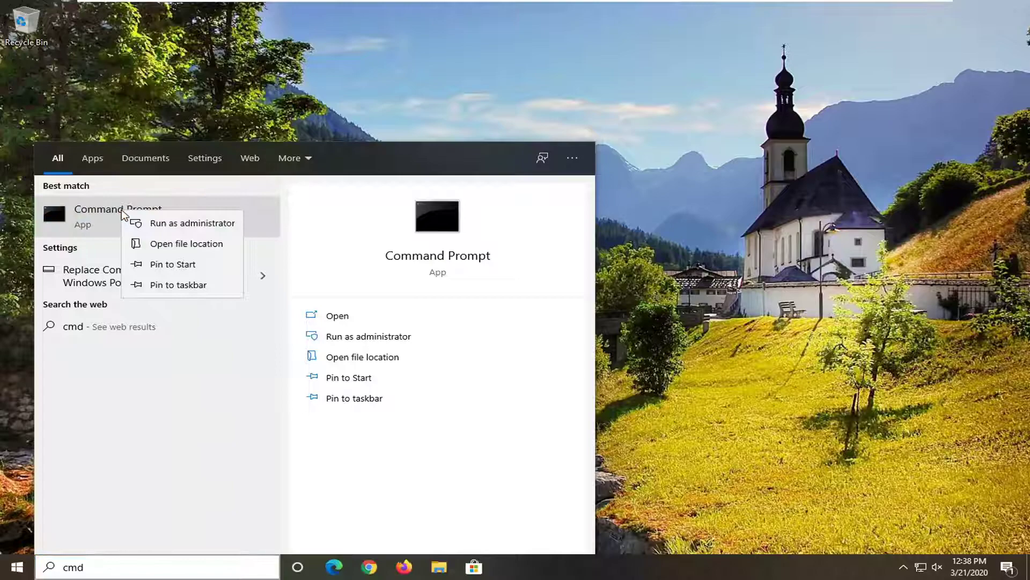
pyautogui.click(187, 228)
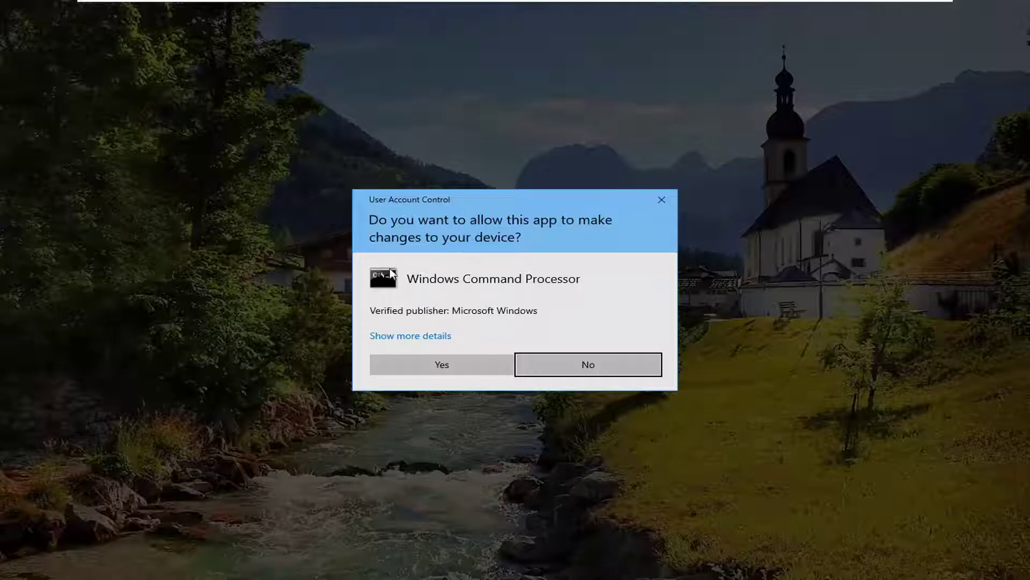
pyautogui.click(478, 369)
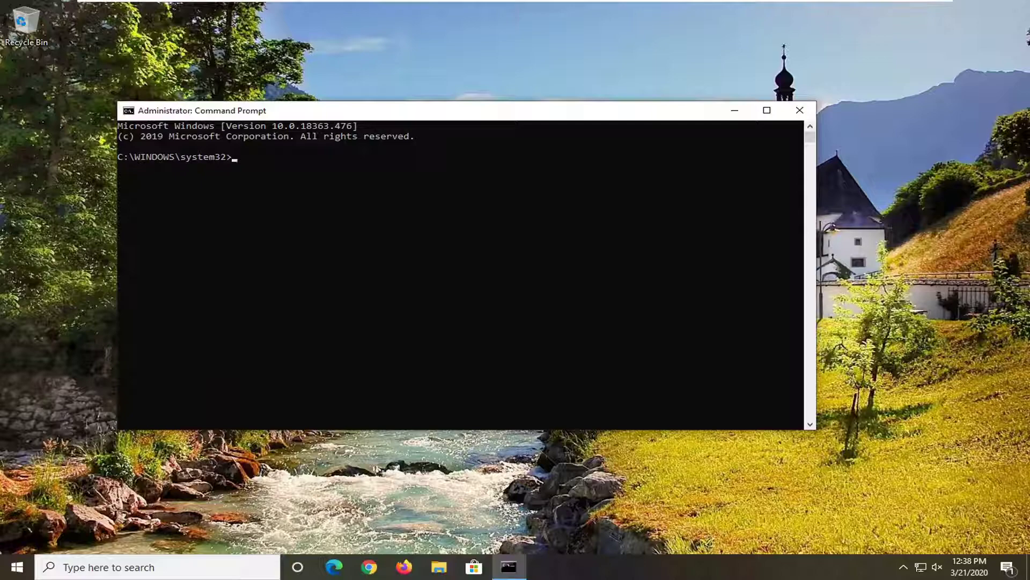
# Step: Run 'netsh winsock reset catalog' in the elevated console
pyautogui.moveTo(404, 115); pyautogui.dragTo(443, 105)
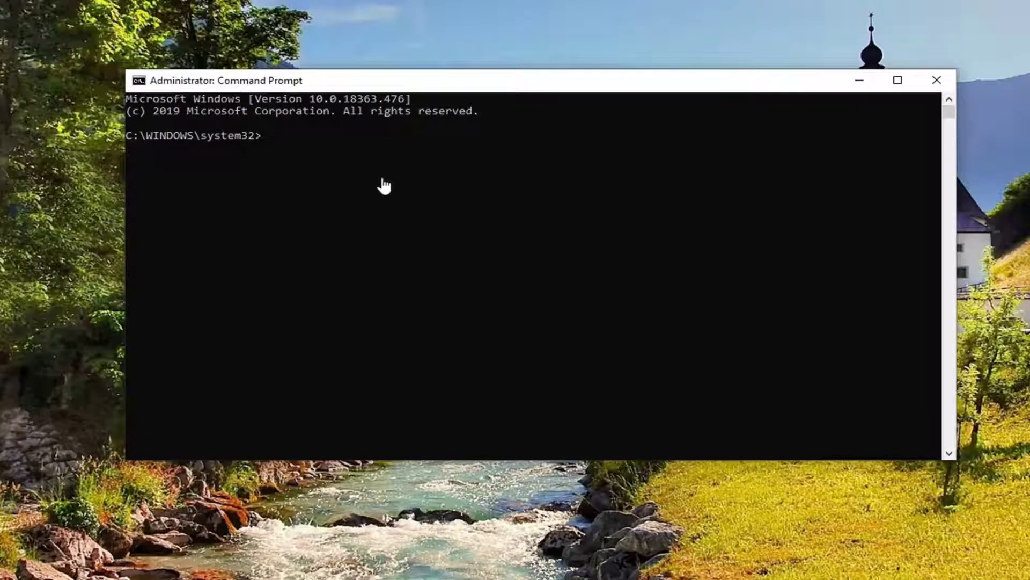
pyautogui.write('netsh')
pyautogui.write(' w')
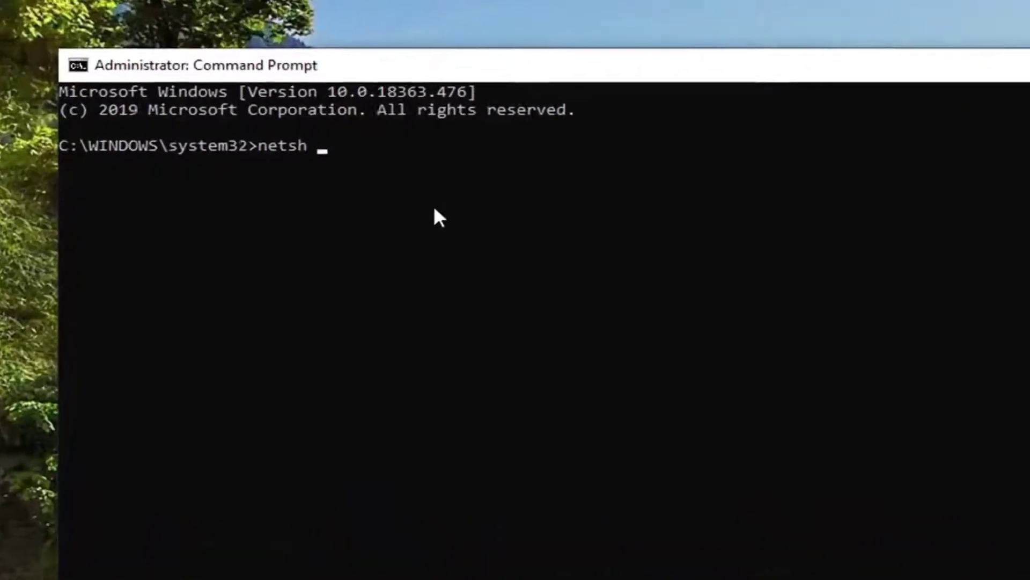
pyautogui.write('ins')
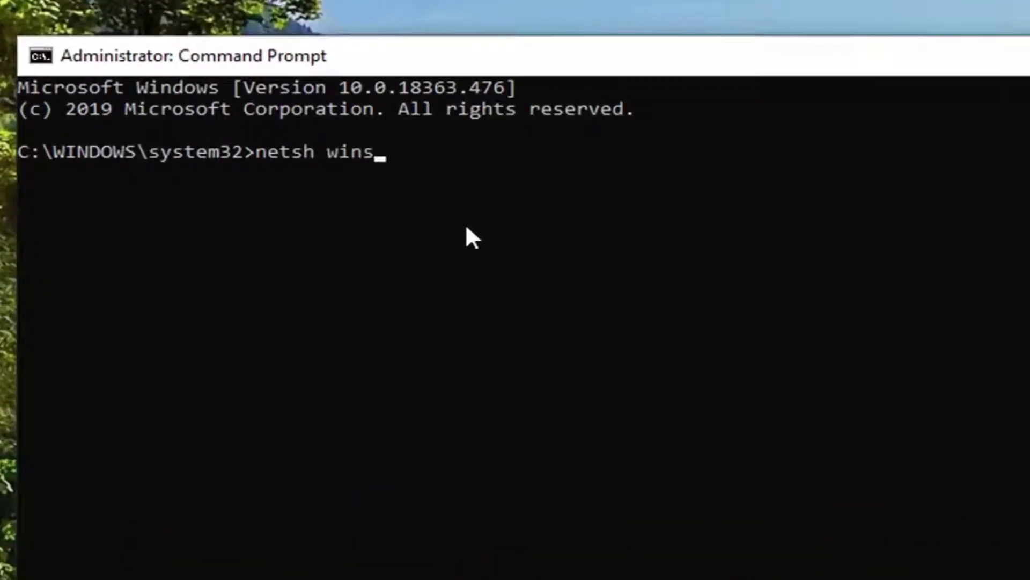
pyautogui.write('ock r')
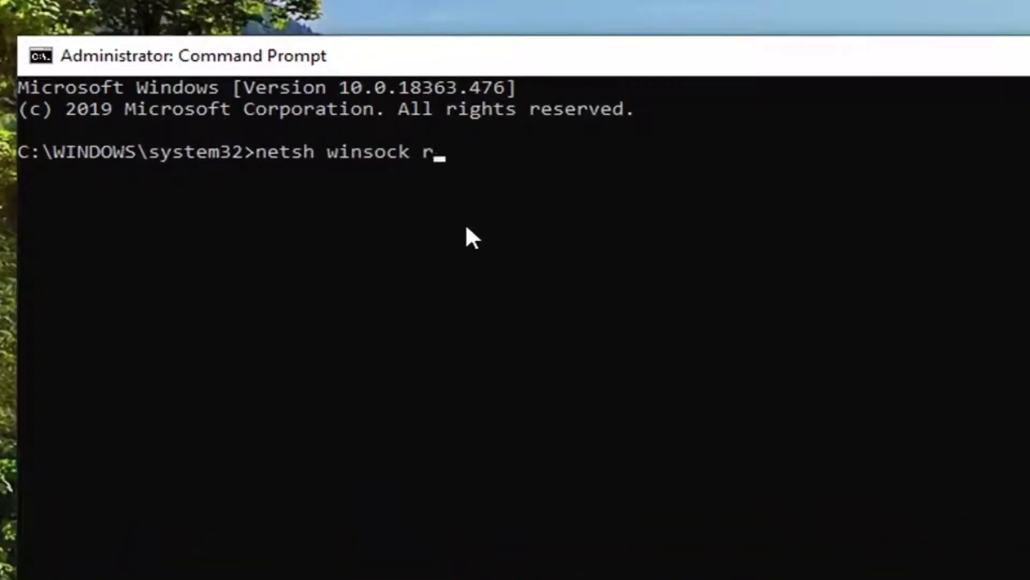
pyautogui.write('eset ca')
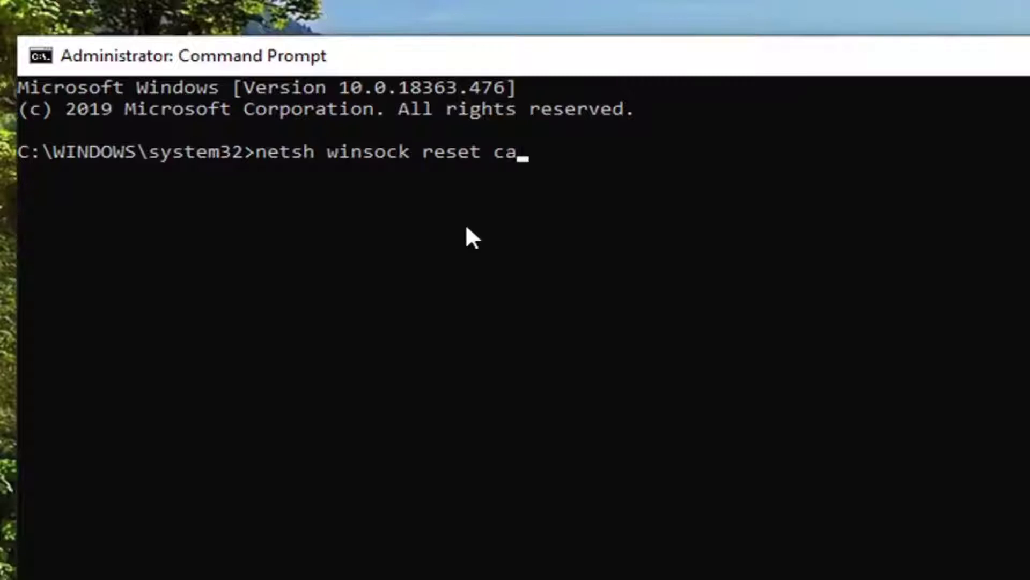
pyautogui.write('talog')
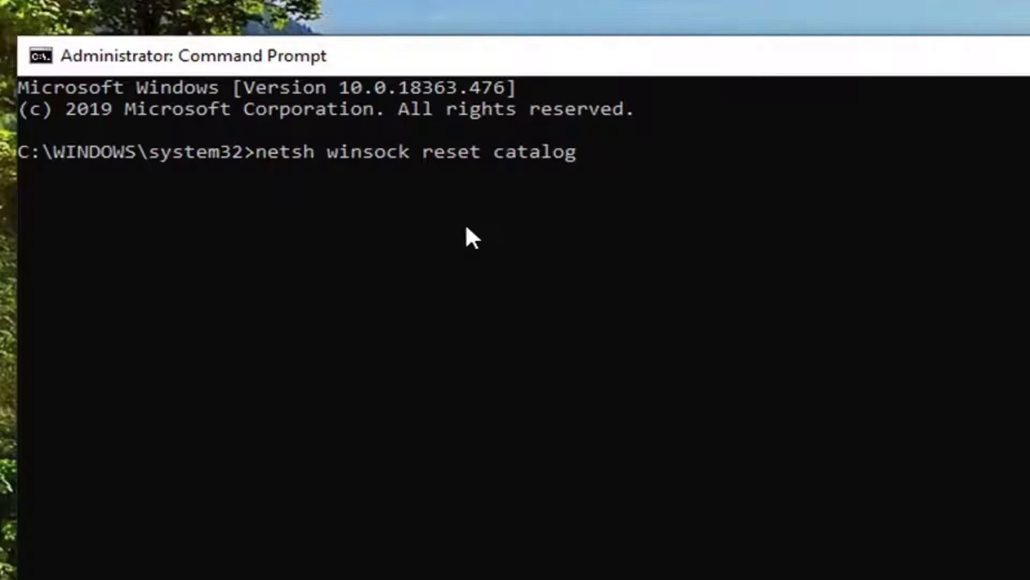
pyautogui.press('Return')
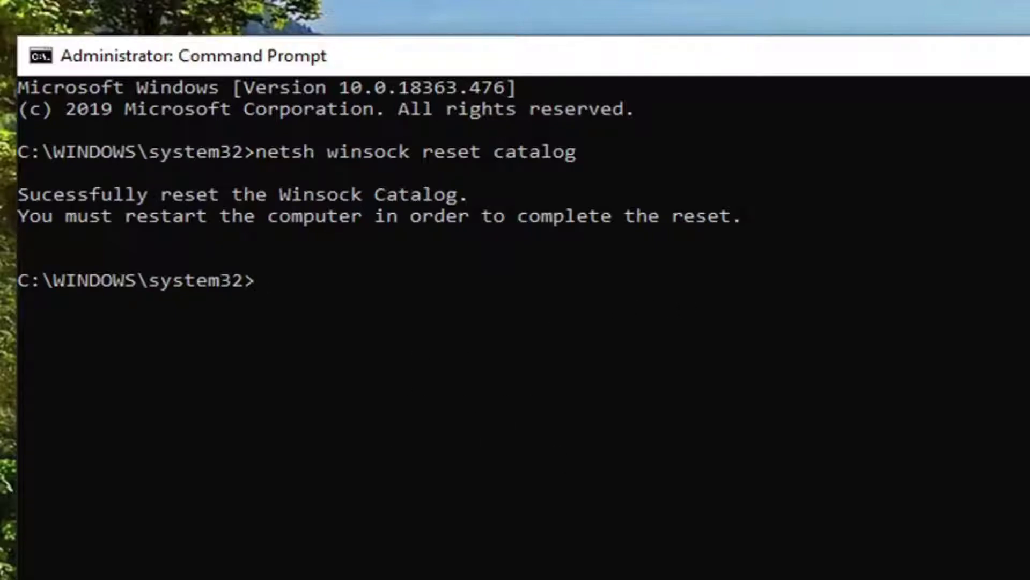
# Step: Run 'netsh int ipv4 reset reset.log' to reset IPv4 with logging
pyautogui.write('netsh')
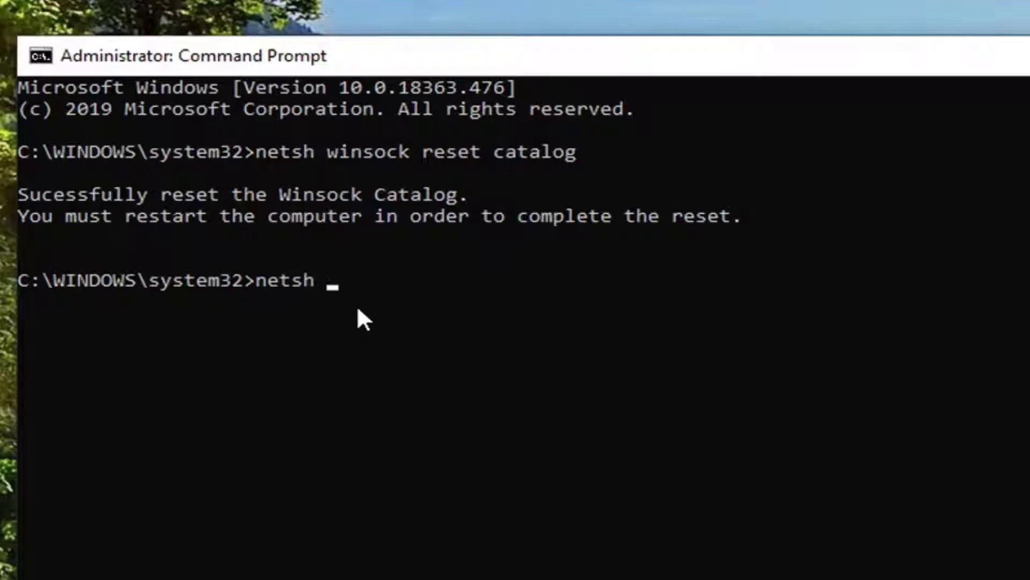
pyautogui.write(' int ipv4')
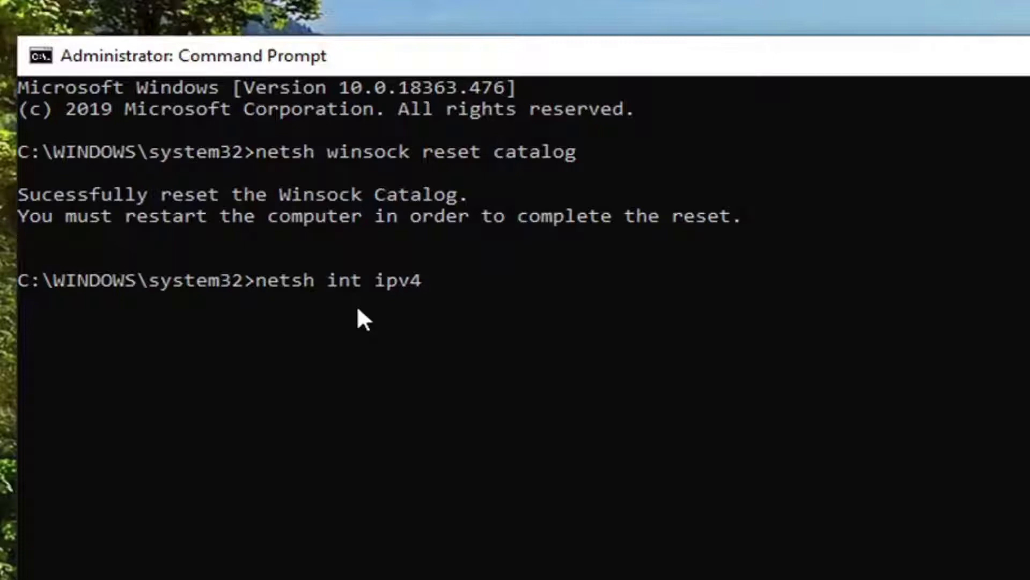
pyautogui.write(' reset')
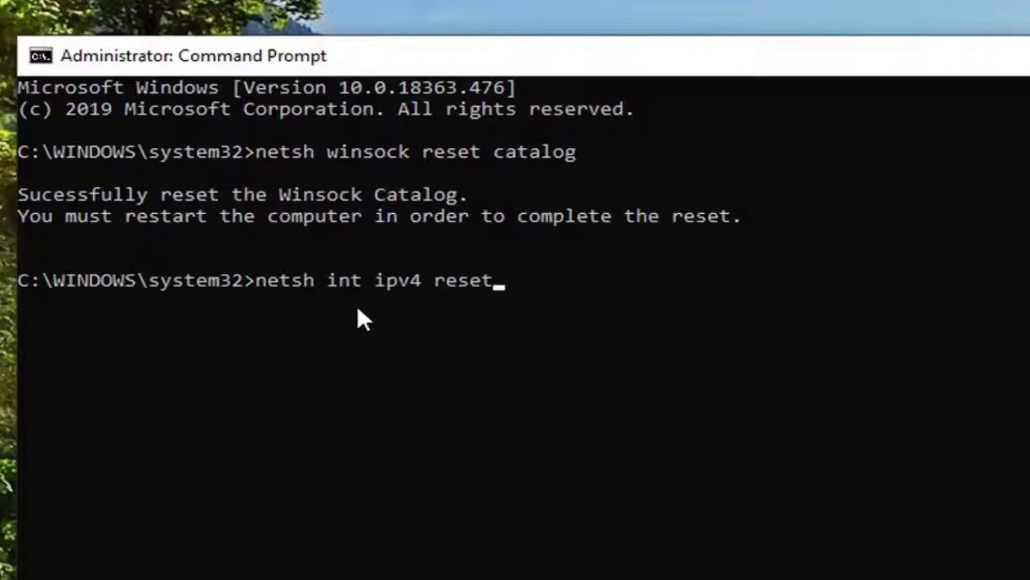
pyautogui.write(' reset.log')
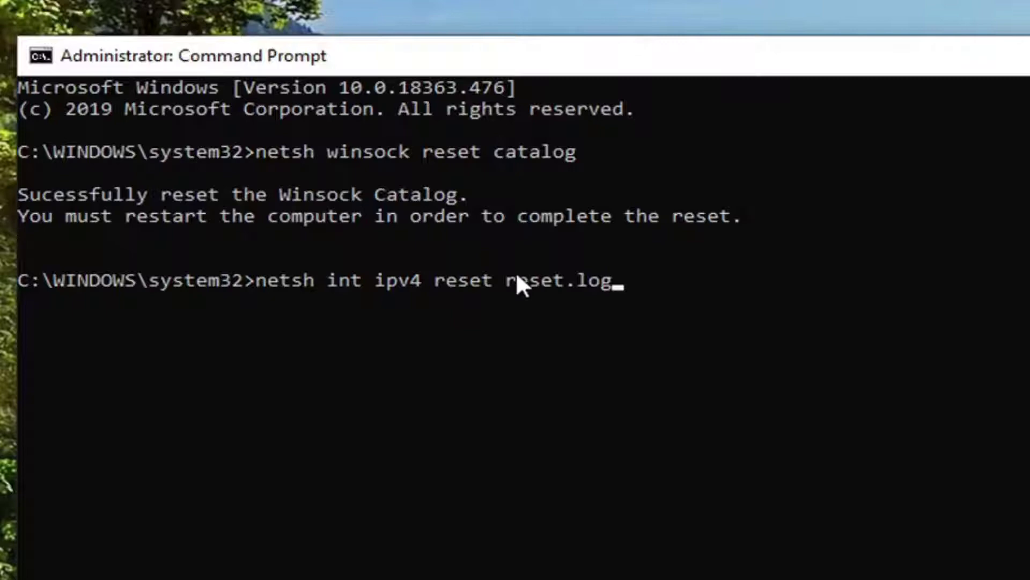
pyautogui.press('Return')
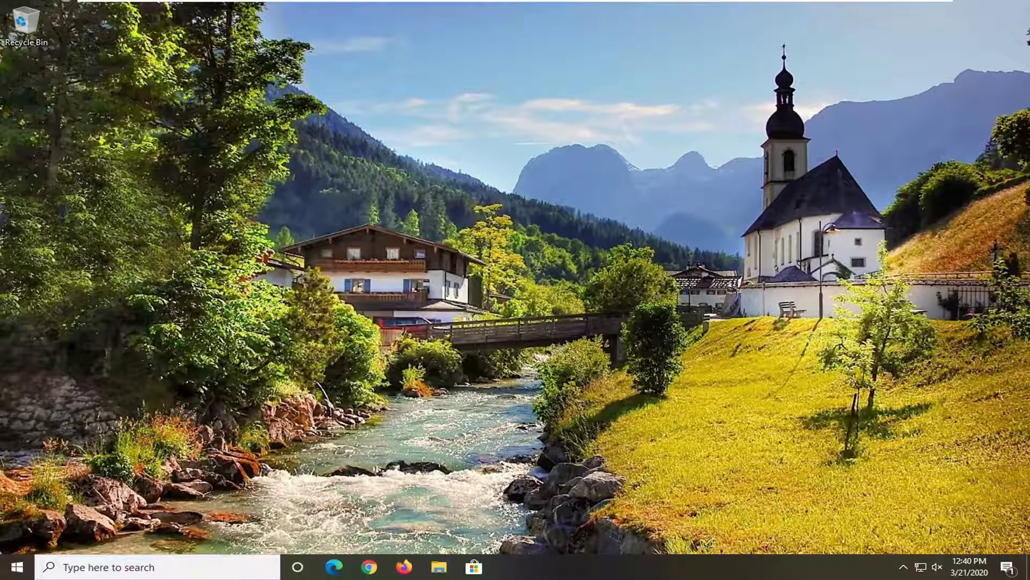
# Step: Open Device Manager, expand Network adapters and select the Intel(R) 82574L Gigabit Network Connection
pyautogui.click(15, 569)
pyautogui.write('device manager')
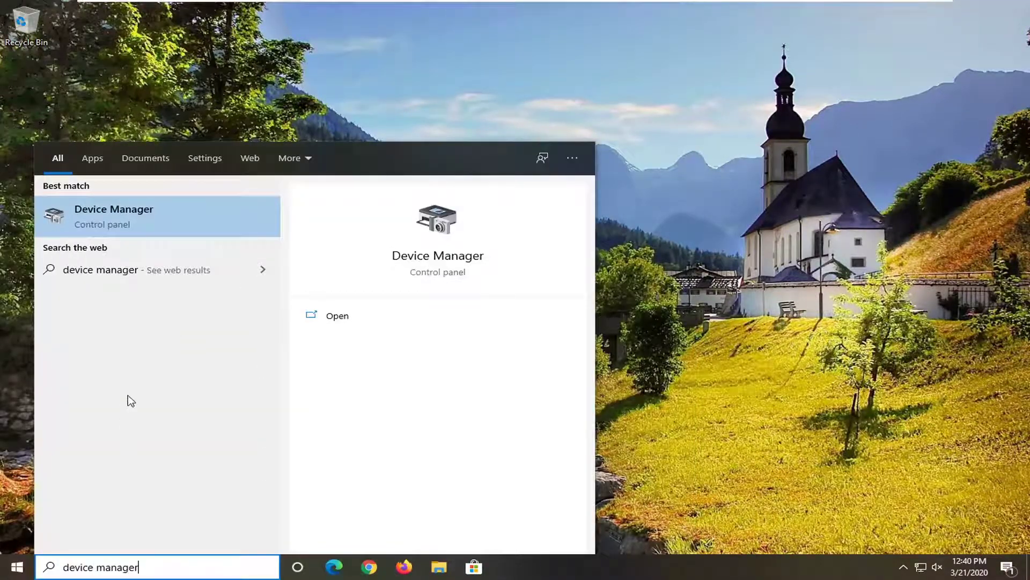
pyautogui.click(119, 217)
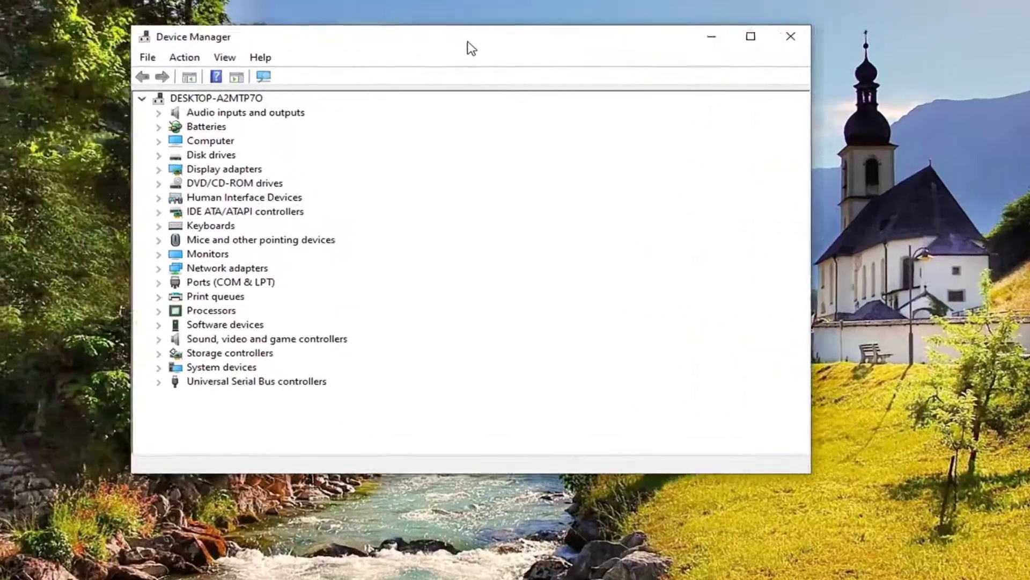
pyautogui.moveTo(471, 48); pyautogui.dragTo(527, 57)
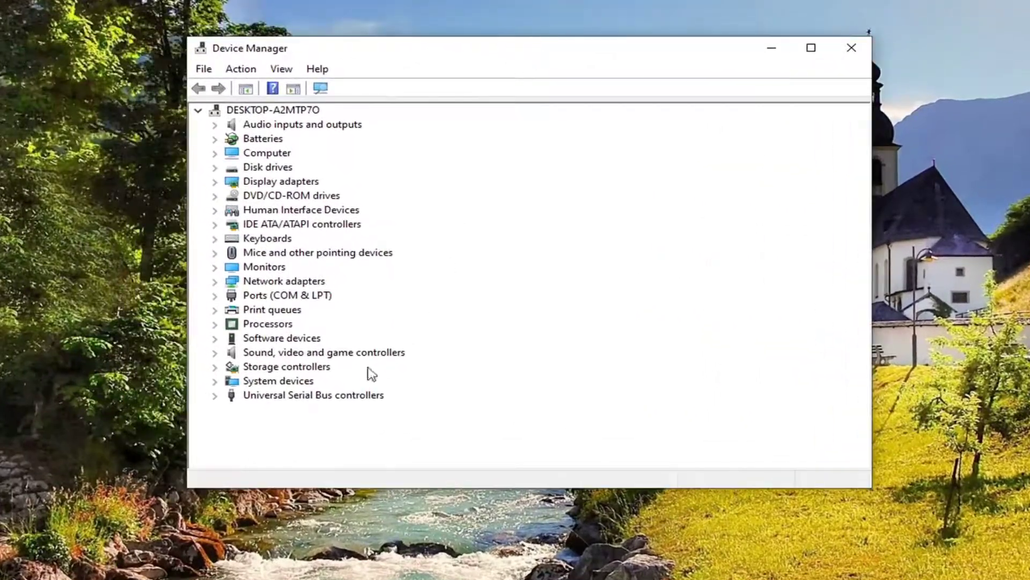
pyautogui.click(271, 284)
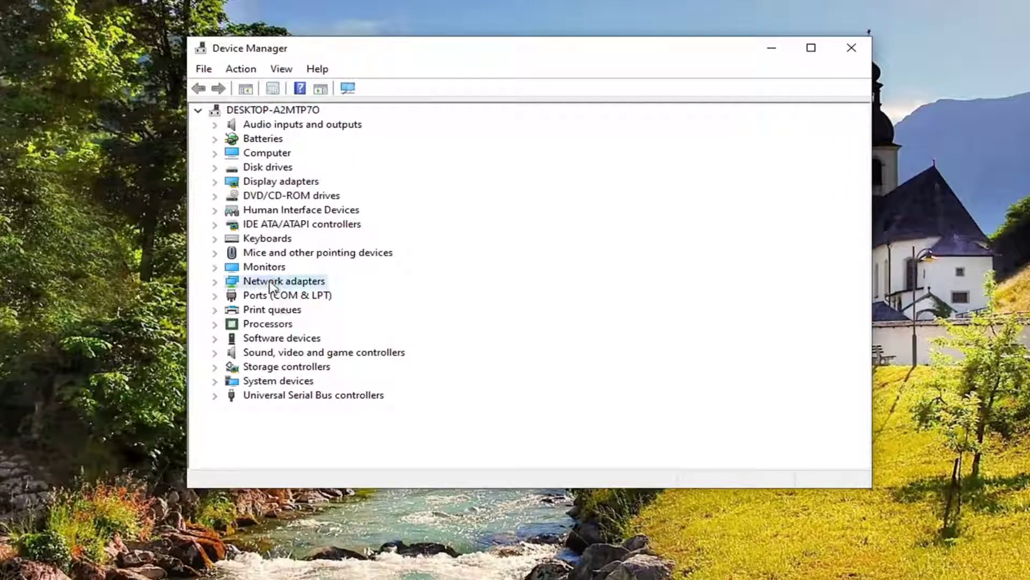
pyautogui.doubleClick(272, 282)
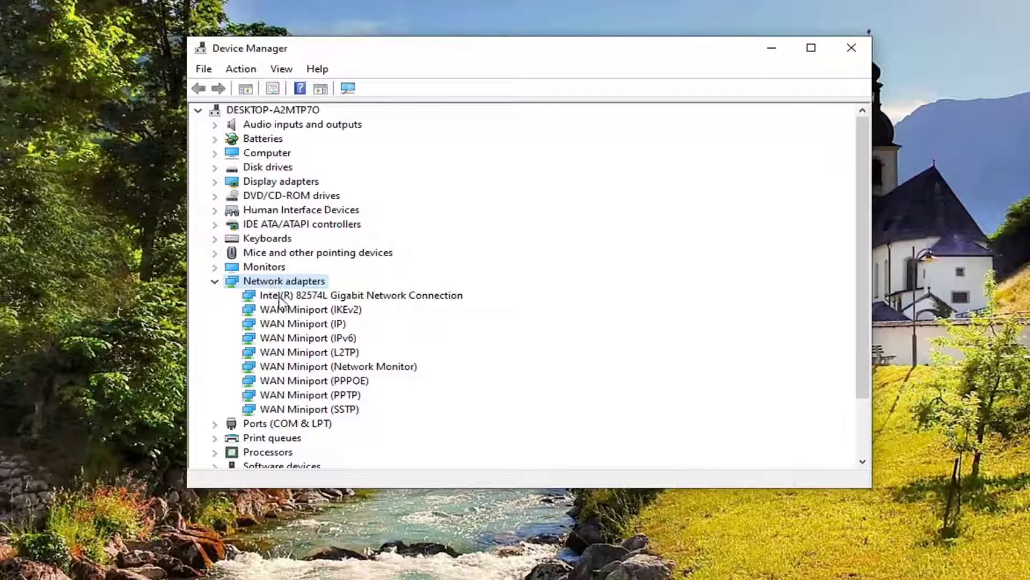
pyautogui.click(279, 296)
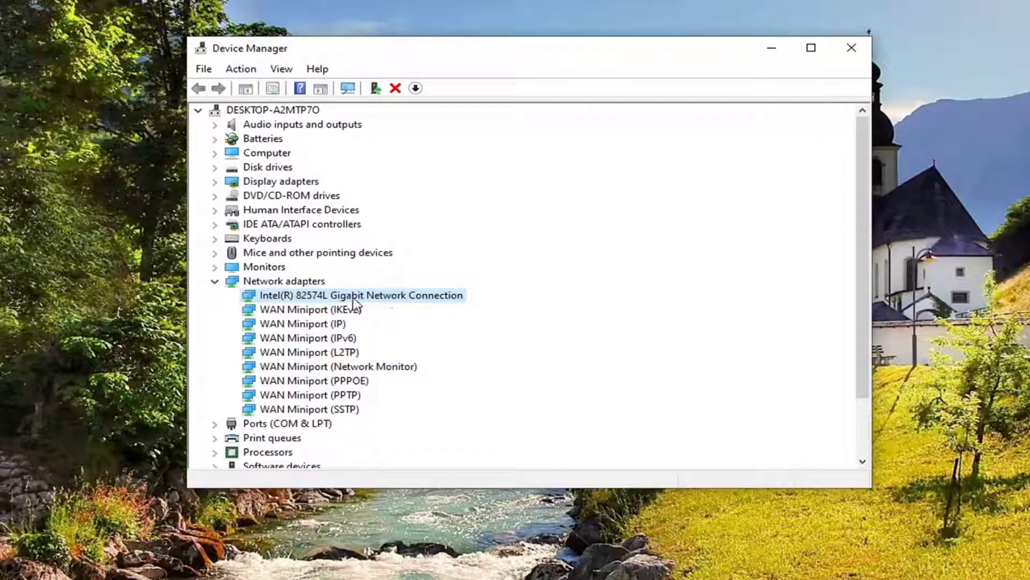
# Step: Uninstall the Intel(R) 82574L Gigabit Network Connection device and confirm
pyautogui.rightClick(327, 300)
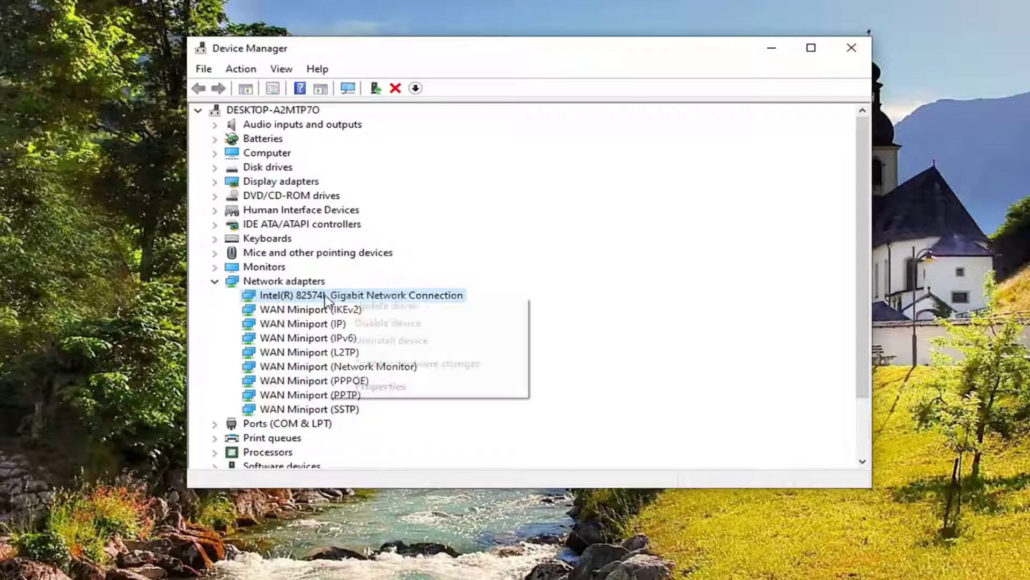
pyautogui.click(380, 341)
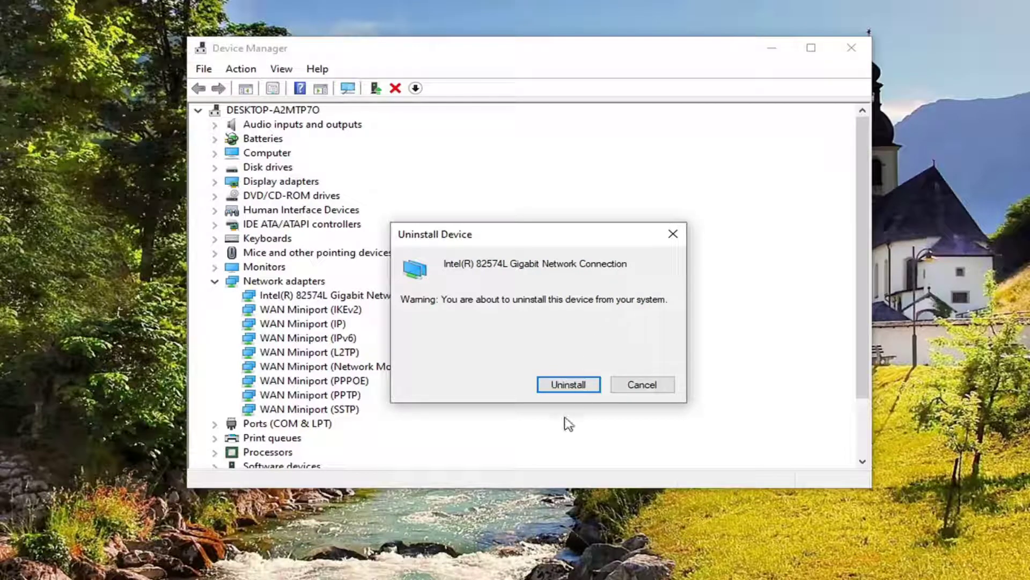
pyautogui.click(564, 384)
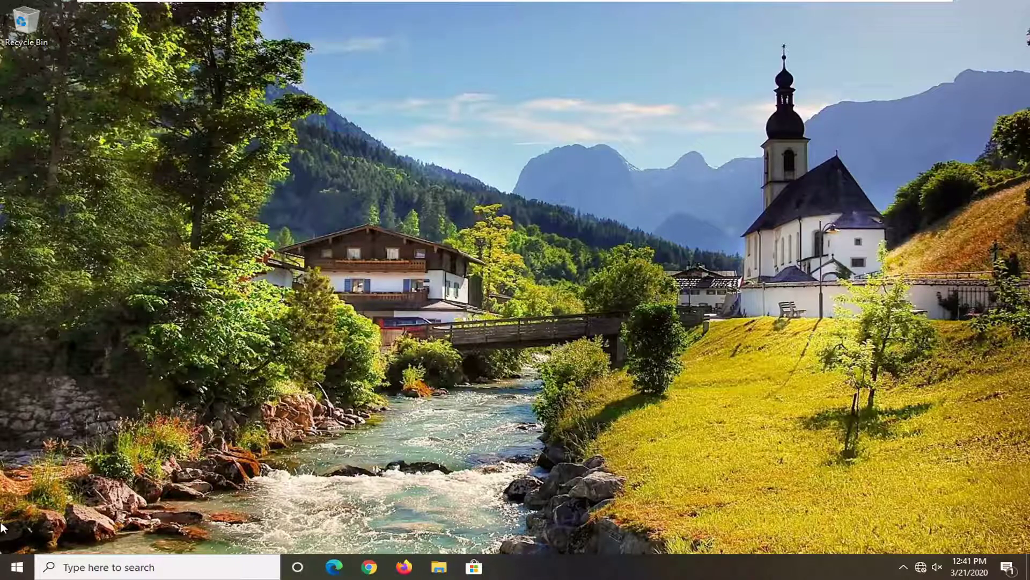
# Step: Search 'network reset' from Start and open the Network reset settings page
pyautogui.click(6, 575)
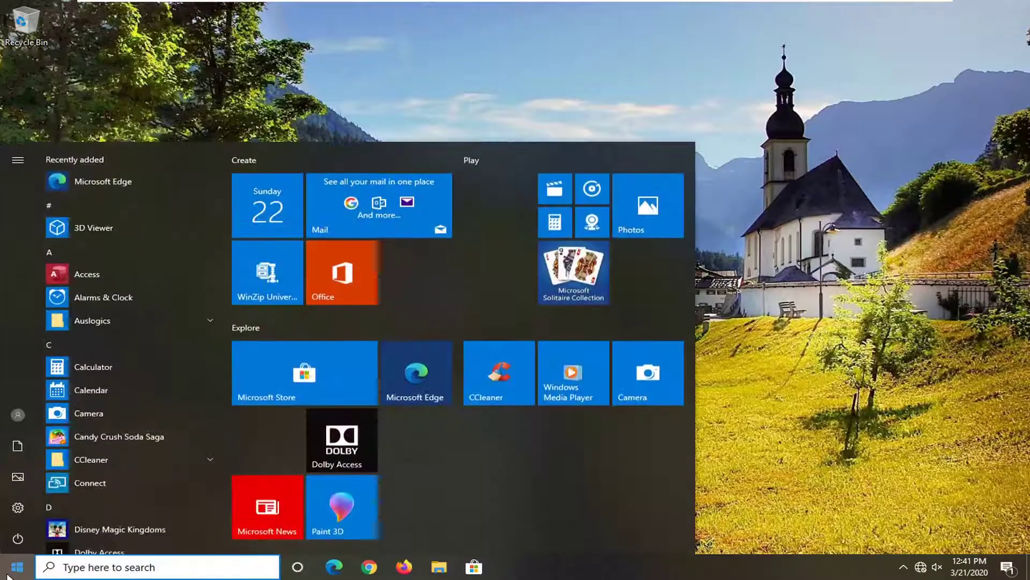
pyautogui.write('n')
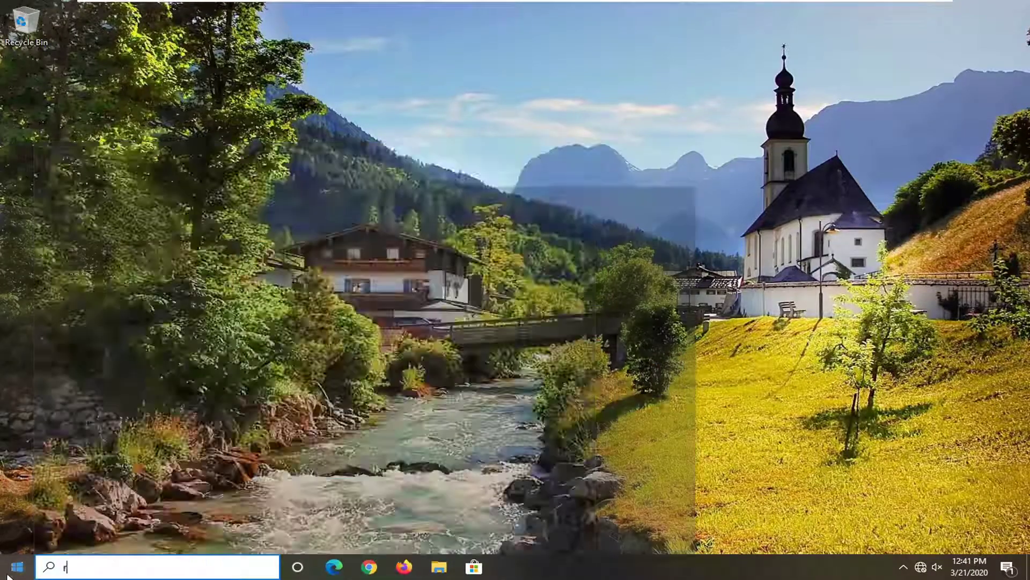
pyautogui.write('etwork reset')
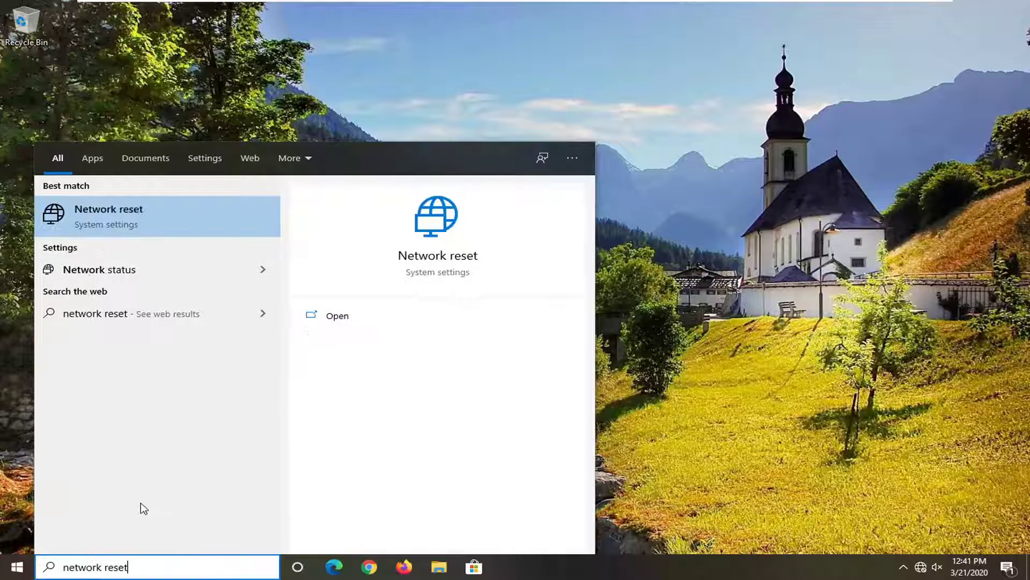
pyautogui.click(124, 223)
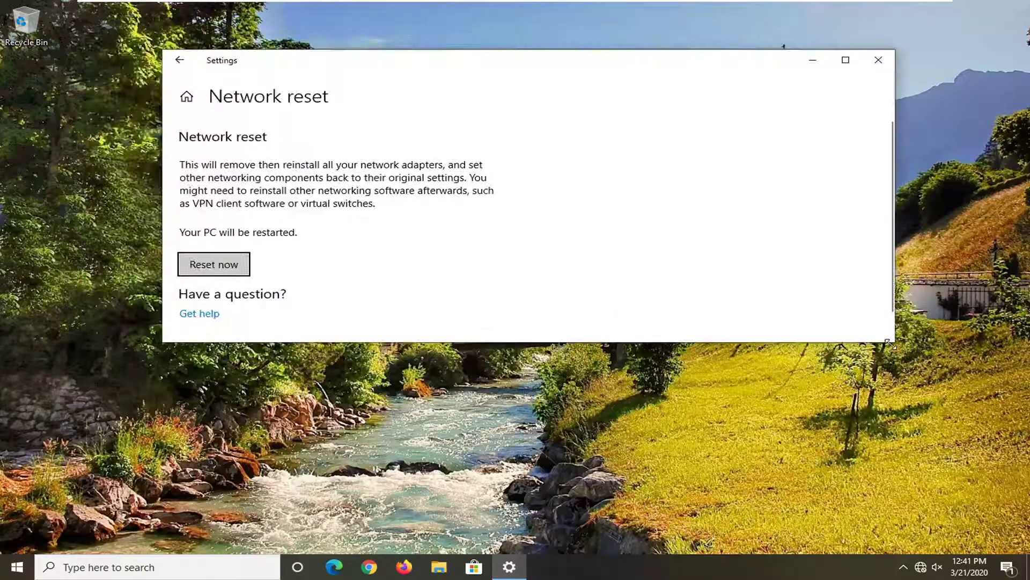
# Step: Reset the network now, confirm with Yes, and dismiss the 5-minute sign-out notice
pyautogui.moveTo(888, 344); pyautogui.dragTo(821, 513)
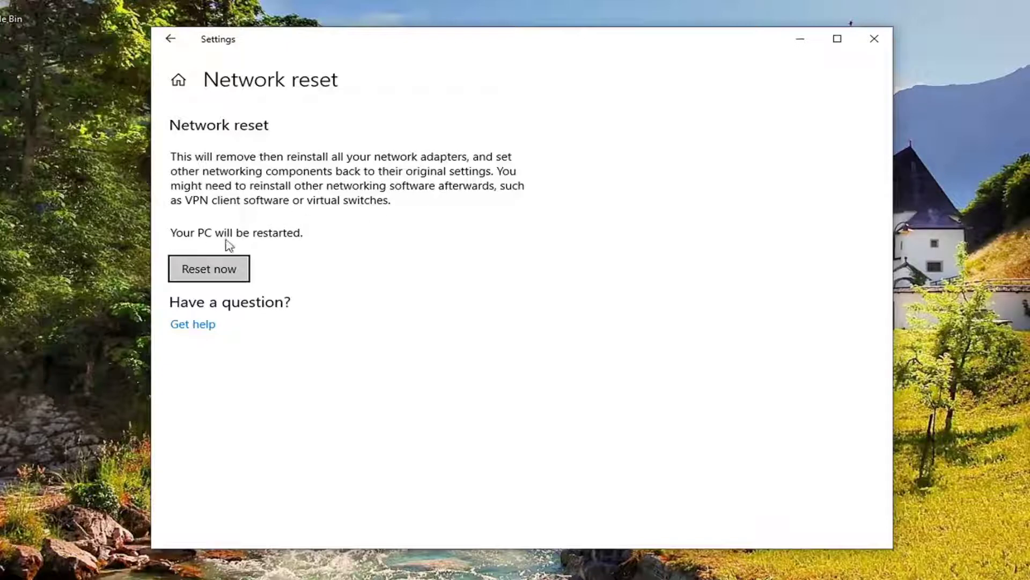
pyautogui.click(207, 274)
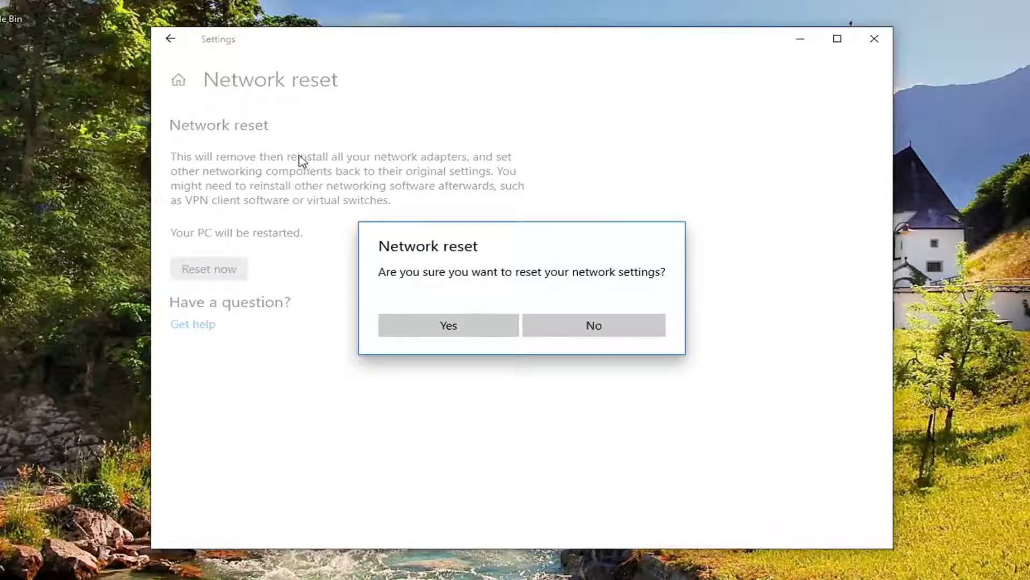
pyautogui.click(438, 327)
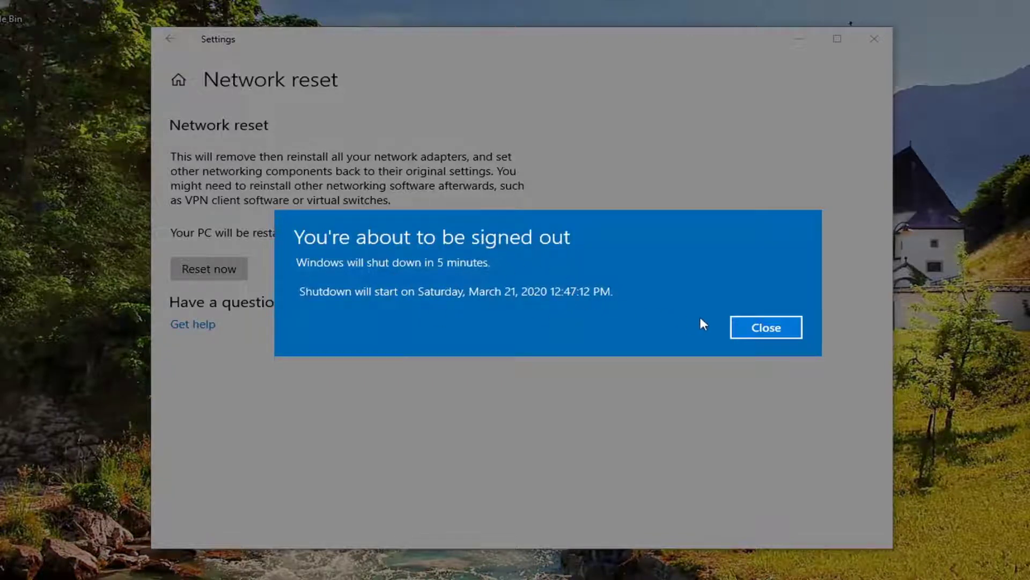
pyautogui.click(760, 327)
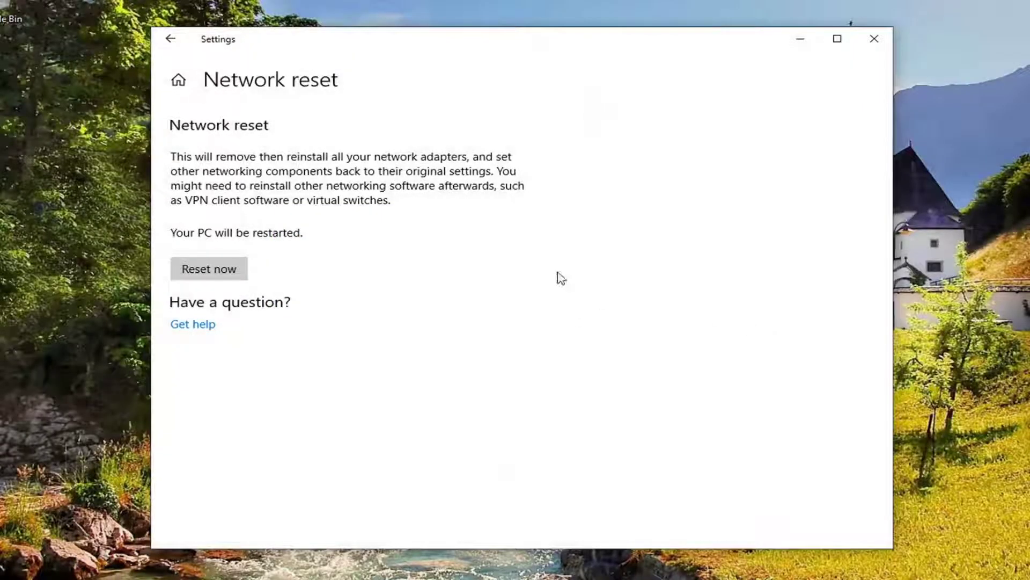